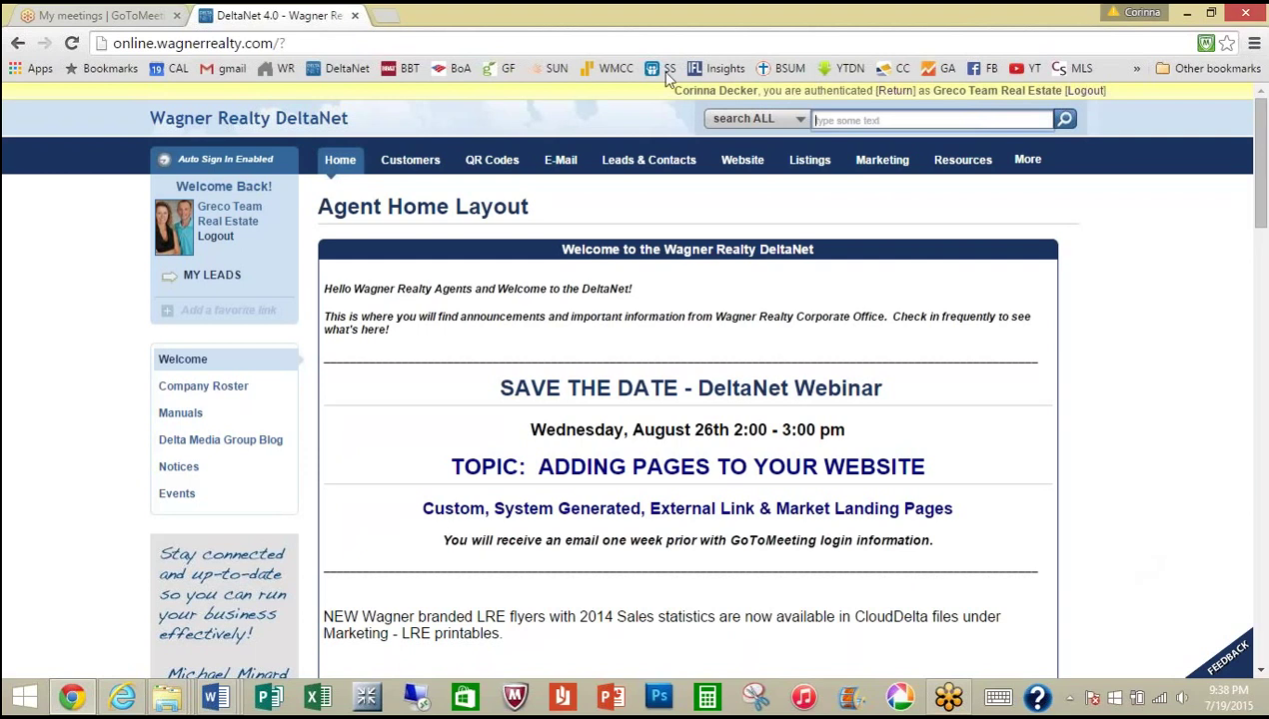
# Step: Open the eCards template gallery under Customers and expose the category filter showing all templates
pyautogui.moveTo(416, 164)
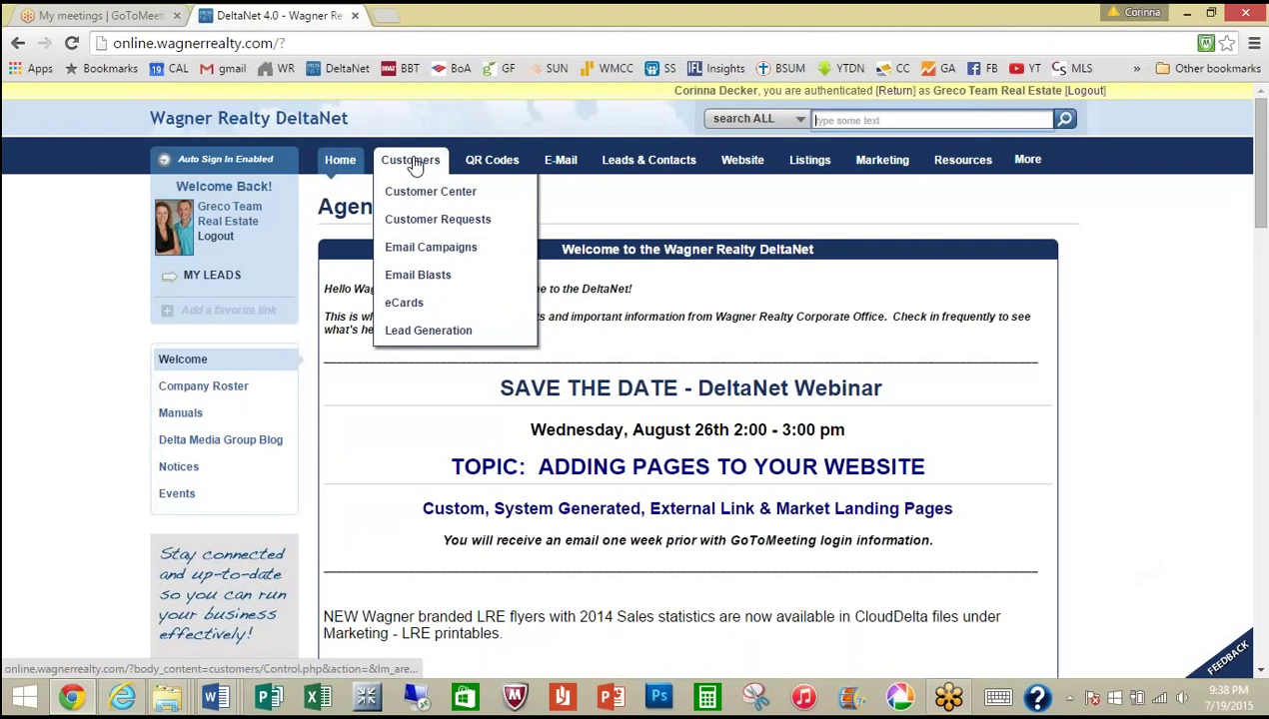
pyautogui.click(430, 310)
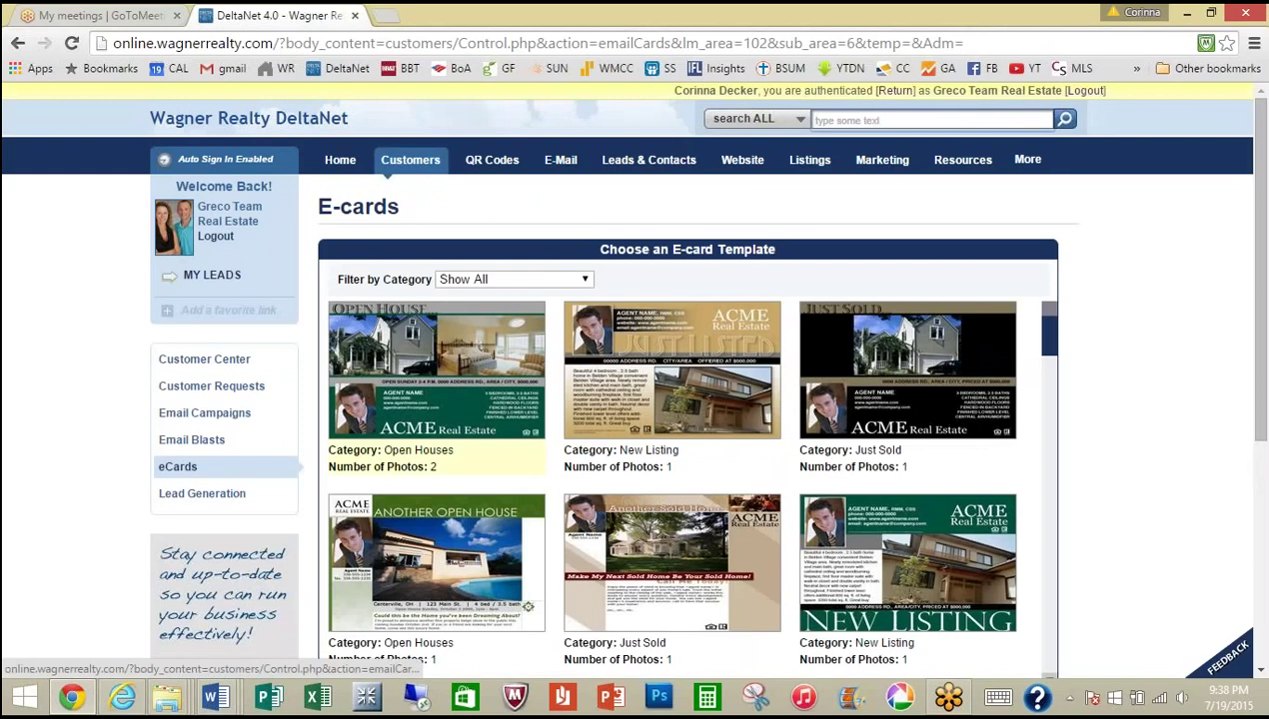
pyautogui.moveTo(1056, 334); pyautogui.dragTo(1061, 326)
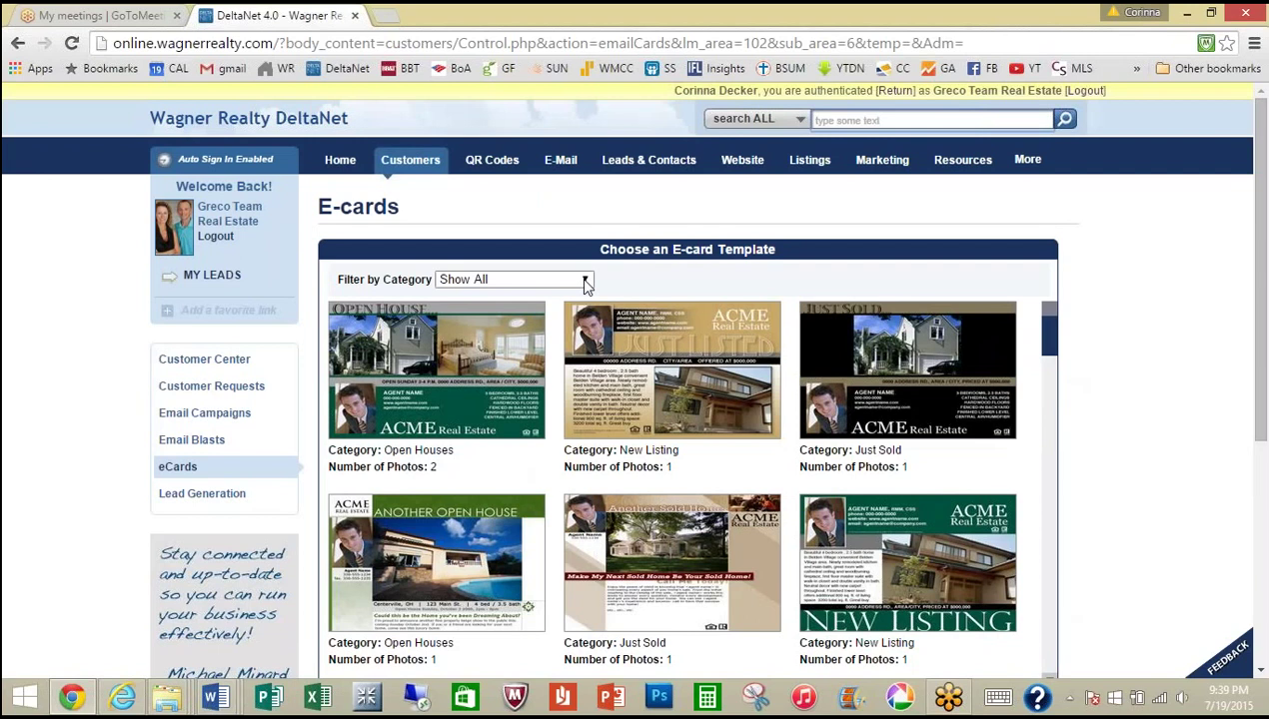
pyautogui.click(584, 282)
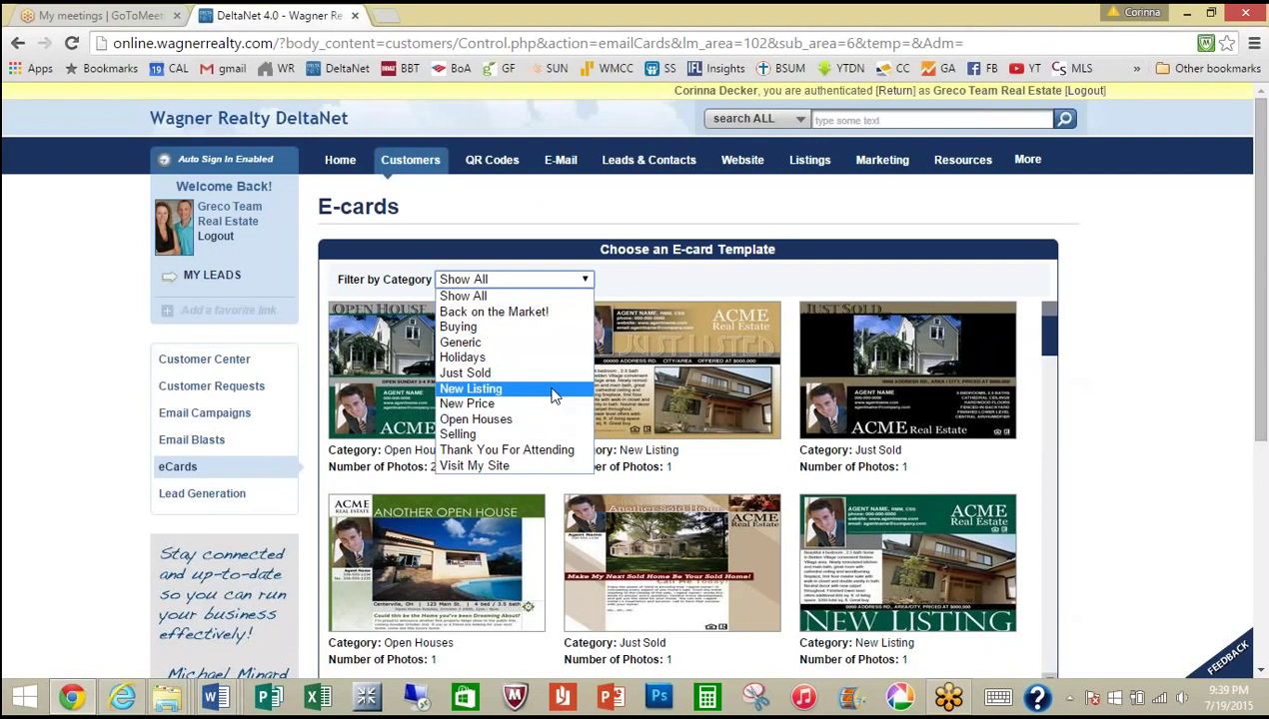
# Step: Filter templates to New Listing and start an e-card from the first template
pyautogui.click(555, 390)
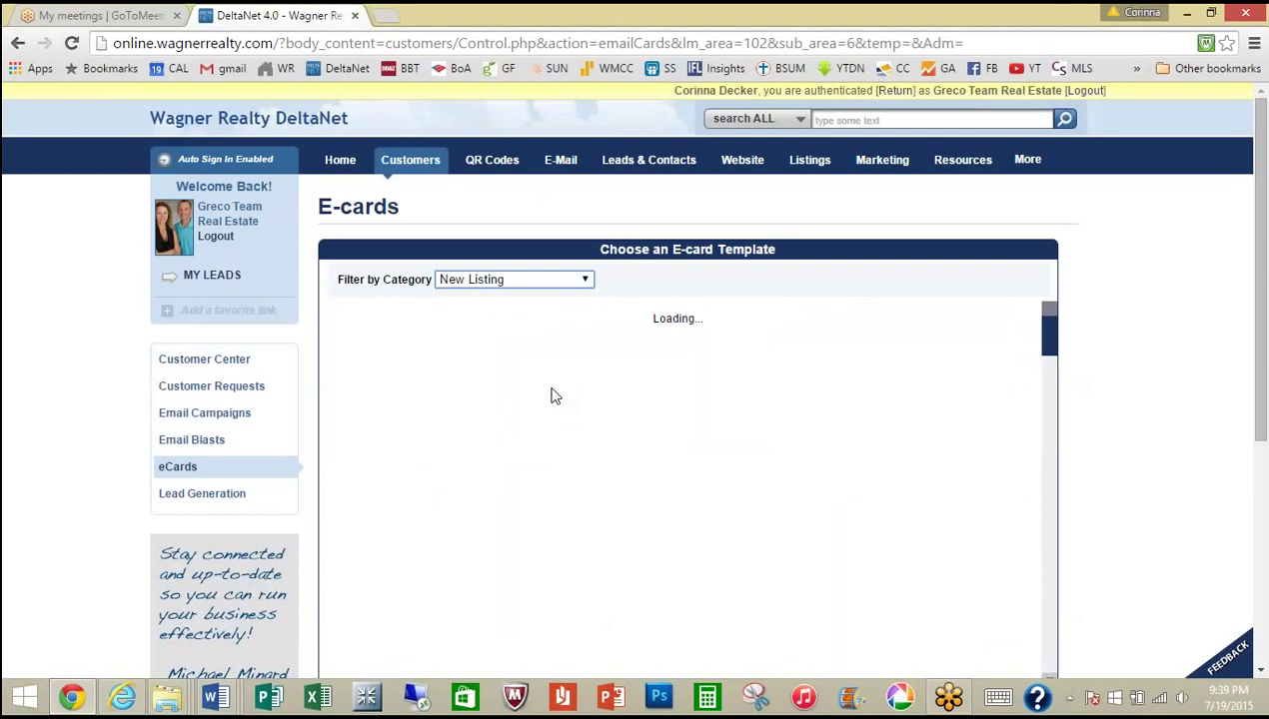
pyautogui.moveTo(1048, 358); pyautogui.dragTo(1070, 336)
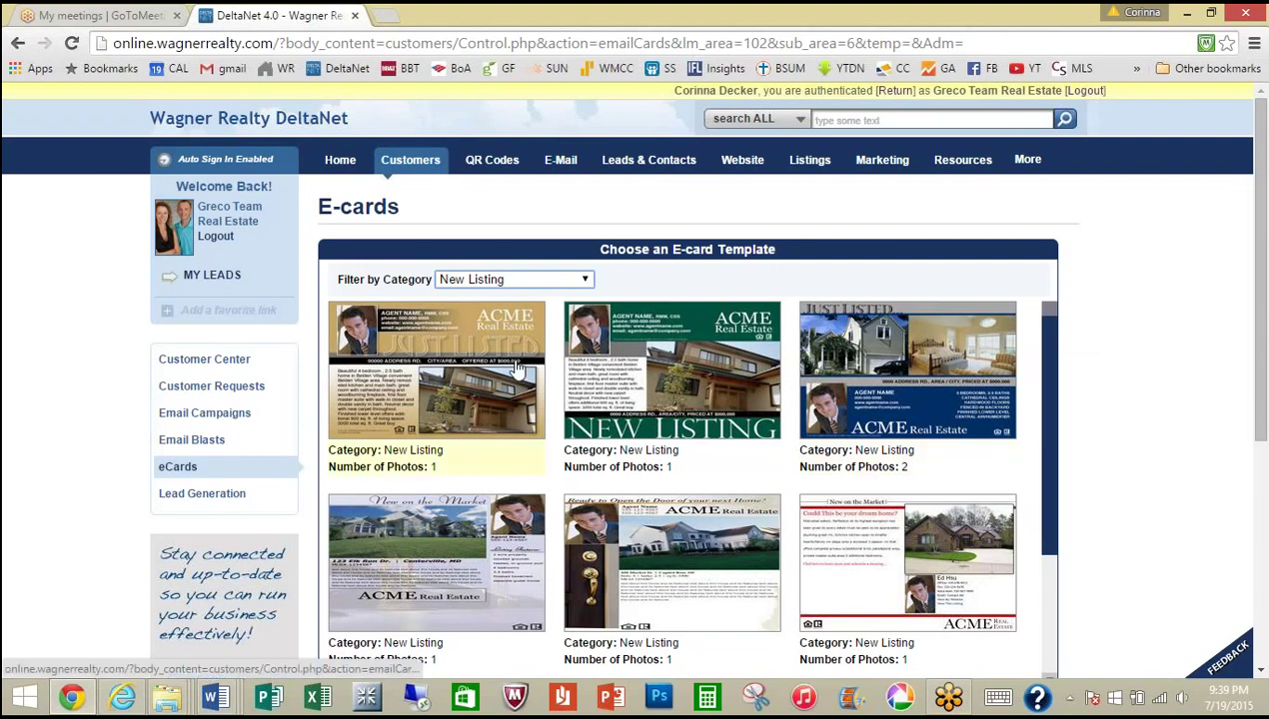
pyautogui.click(449, 378)
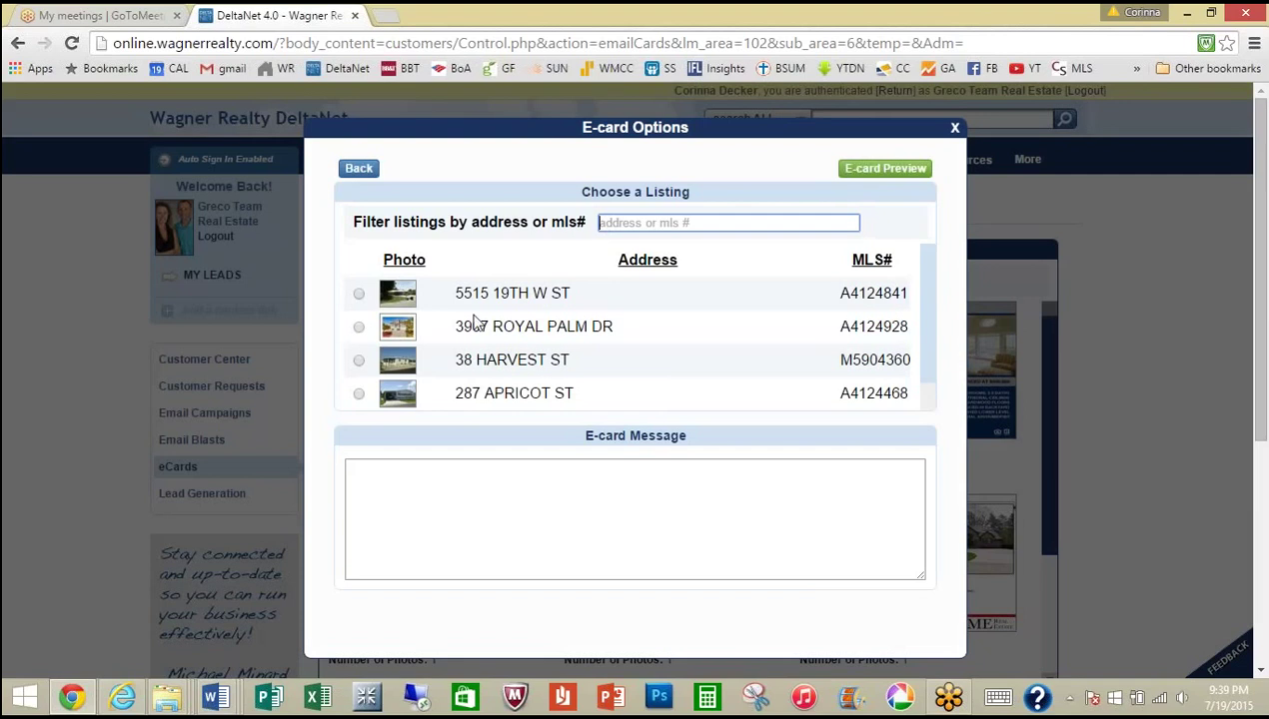
pyautogui.click(359, 328)
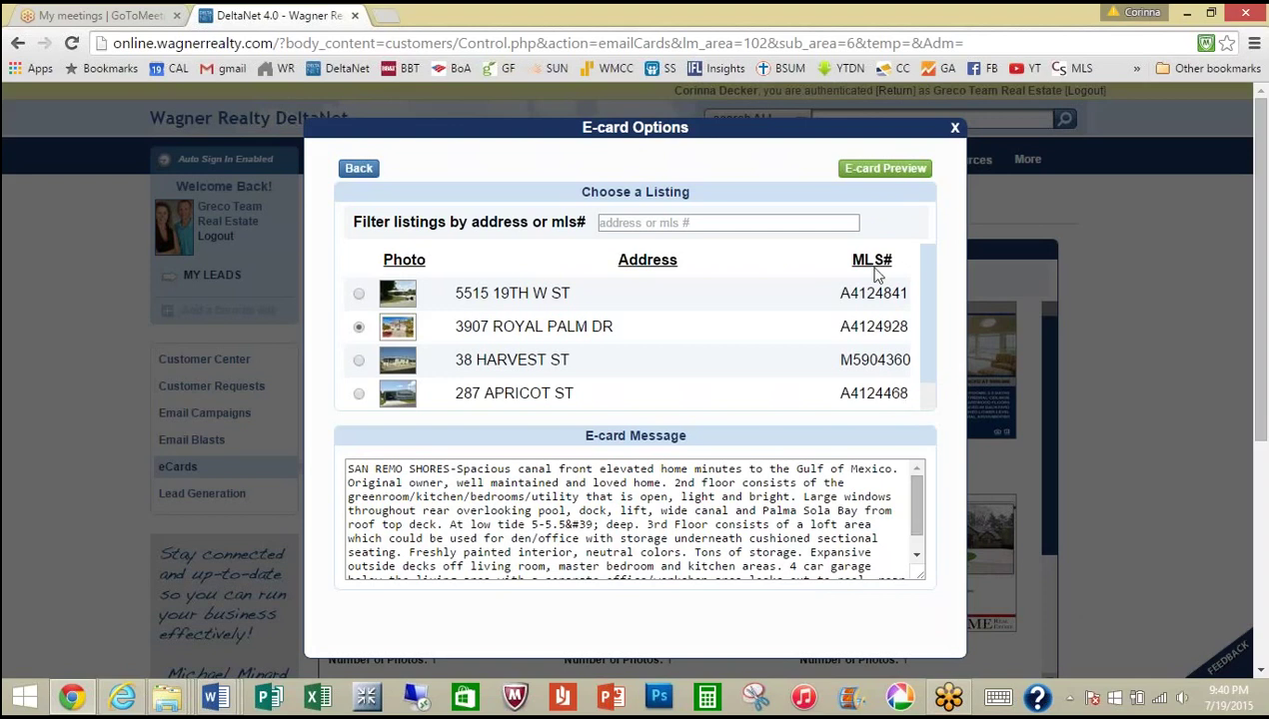
pyautogui.click(884, 169)
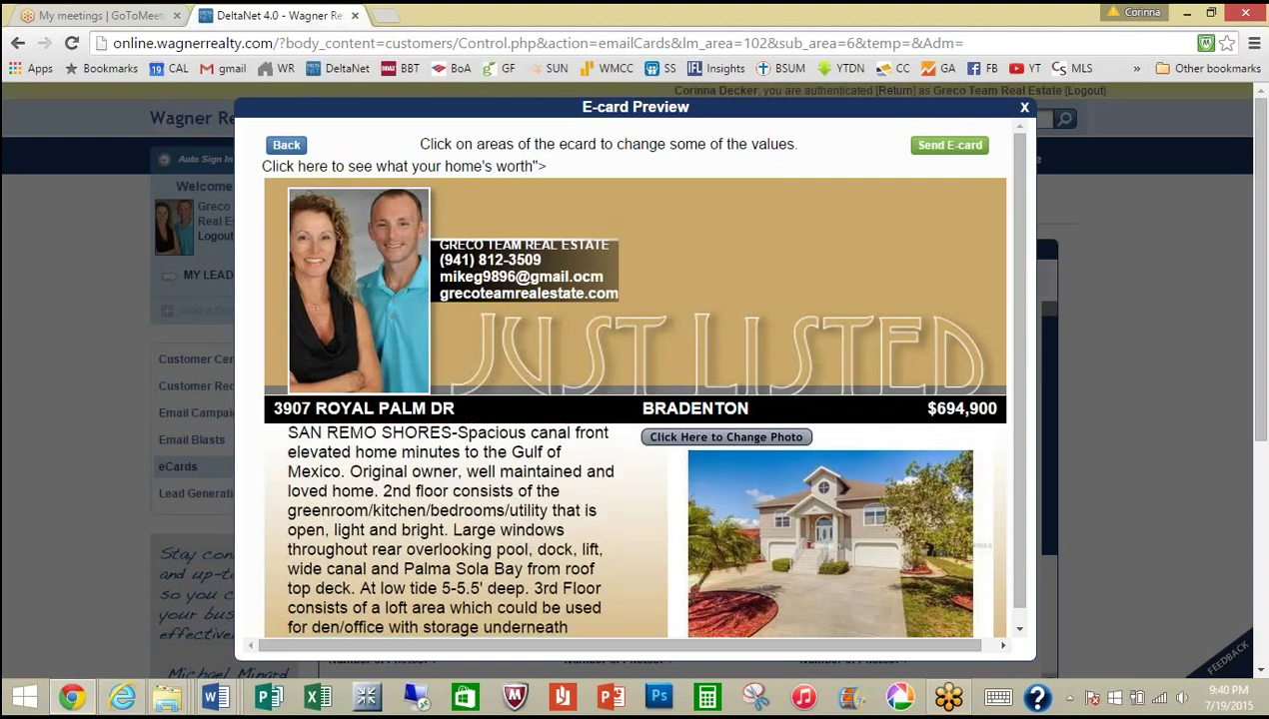
# Step: Keep the house exterior photo on the card and proceed to the Send E-card options
pyautogui.click(744, 438)
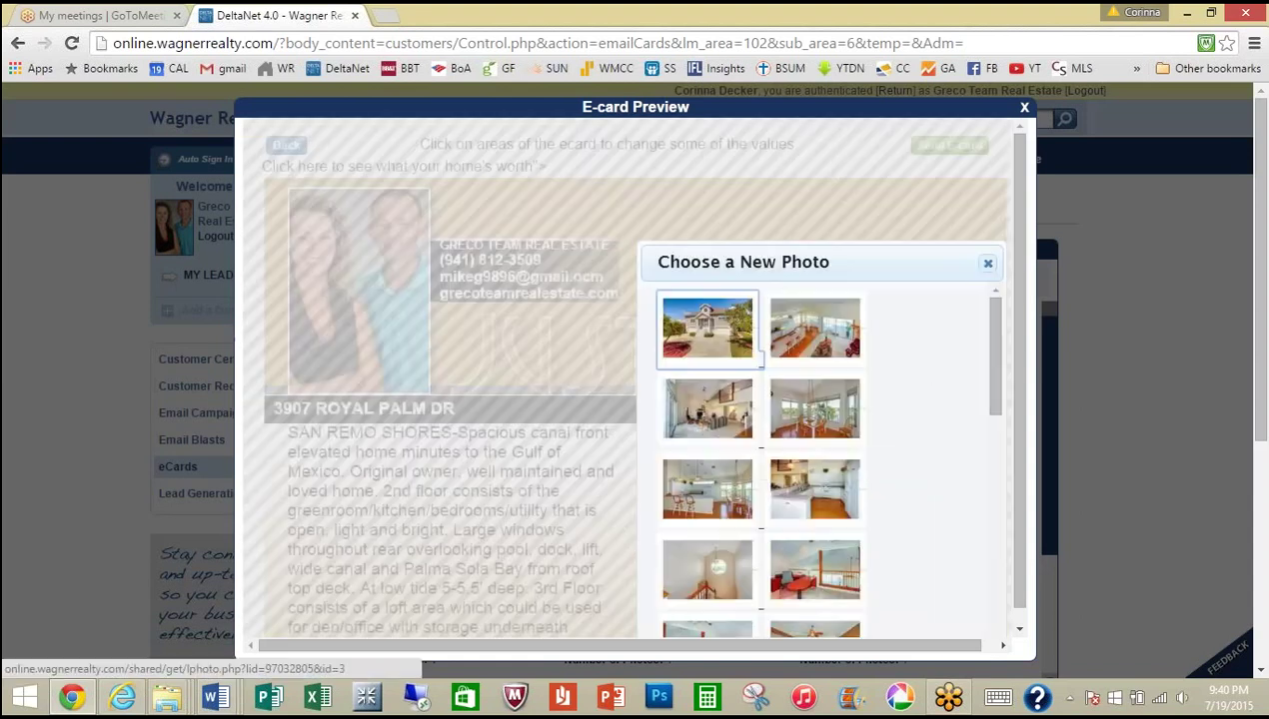
pyautogui.moveTo(989, 334); pyautogui.dragTo(997, 320)
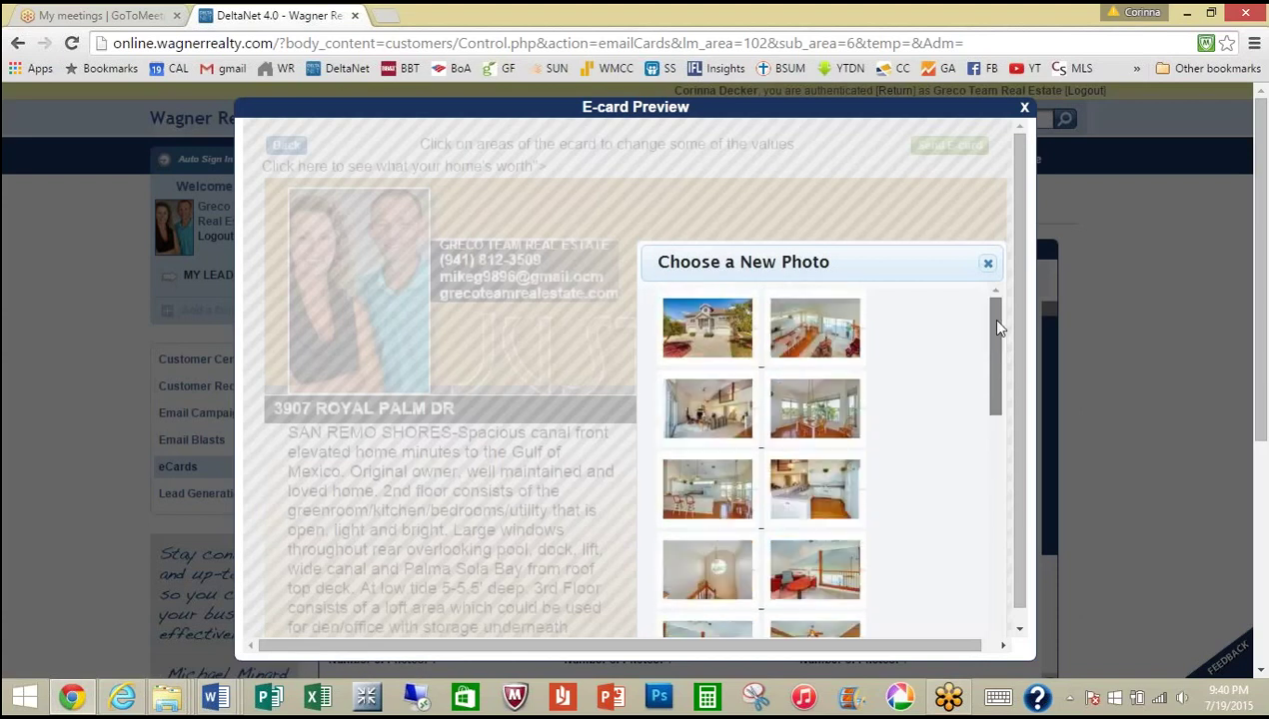
pyautogui.click(705, 330)
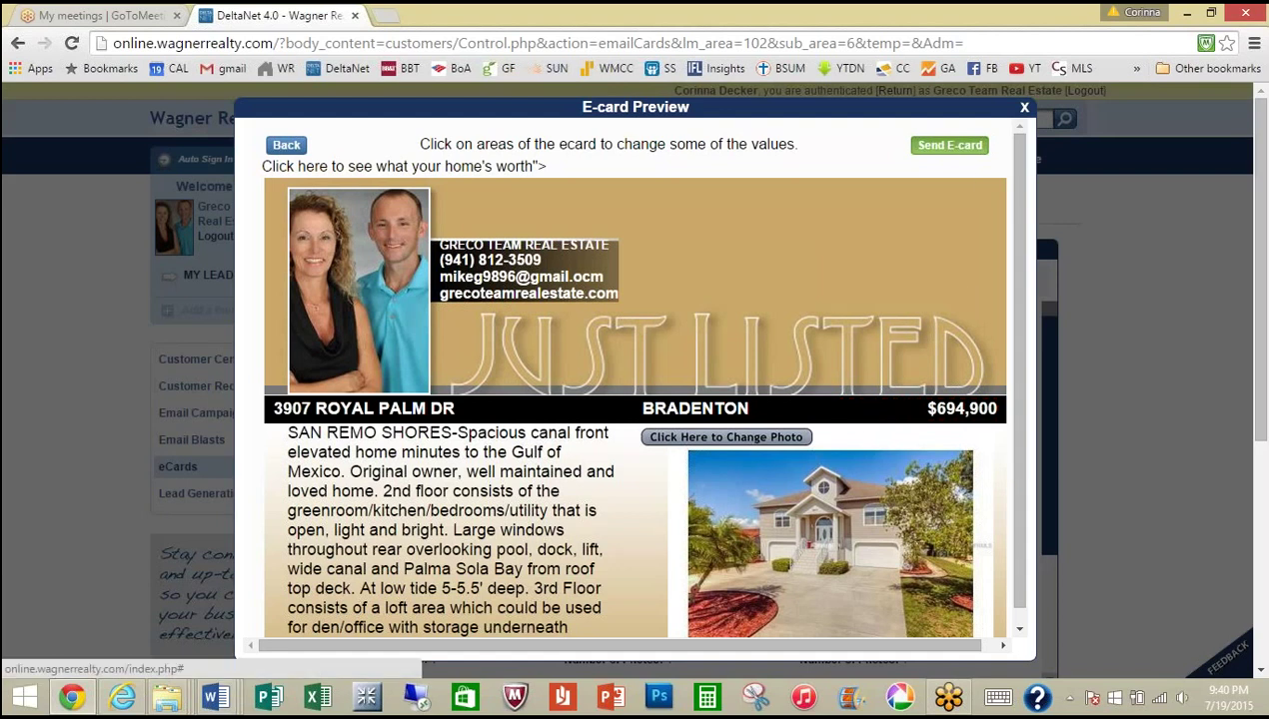
pyautogui.click(951, 147)
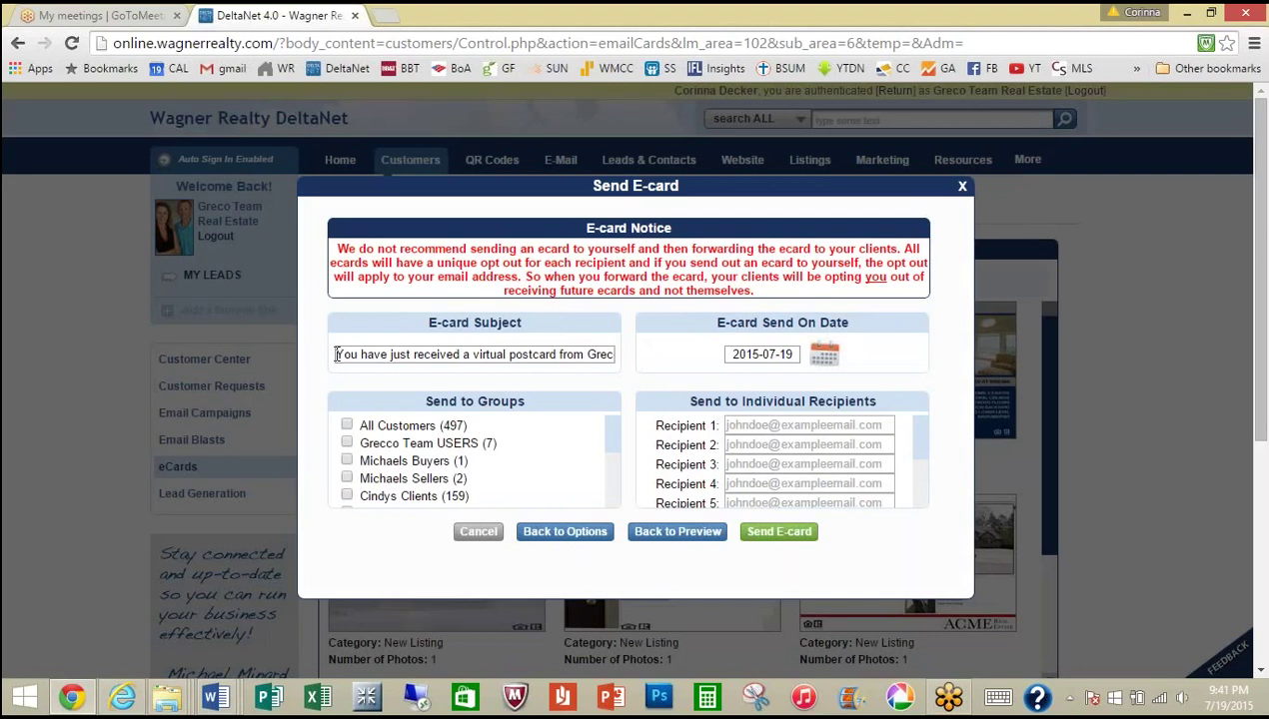
# Step: Replace the default e-card subject with 'San Remo Shores - MUST SEE!'
pyautogui.moveTo(337, 354); pyautogui.dragTo(640, 345)
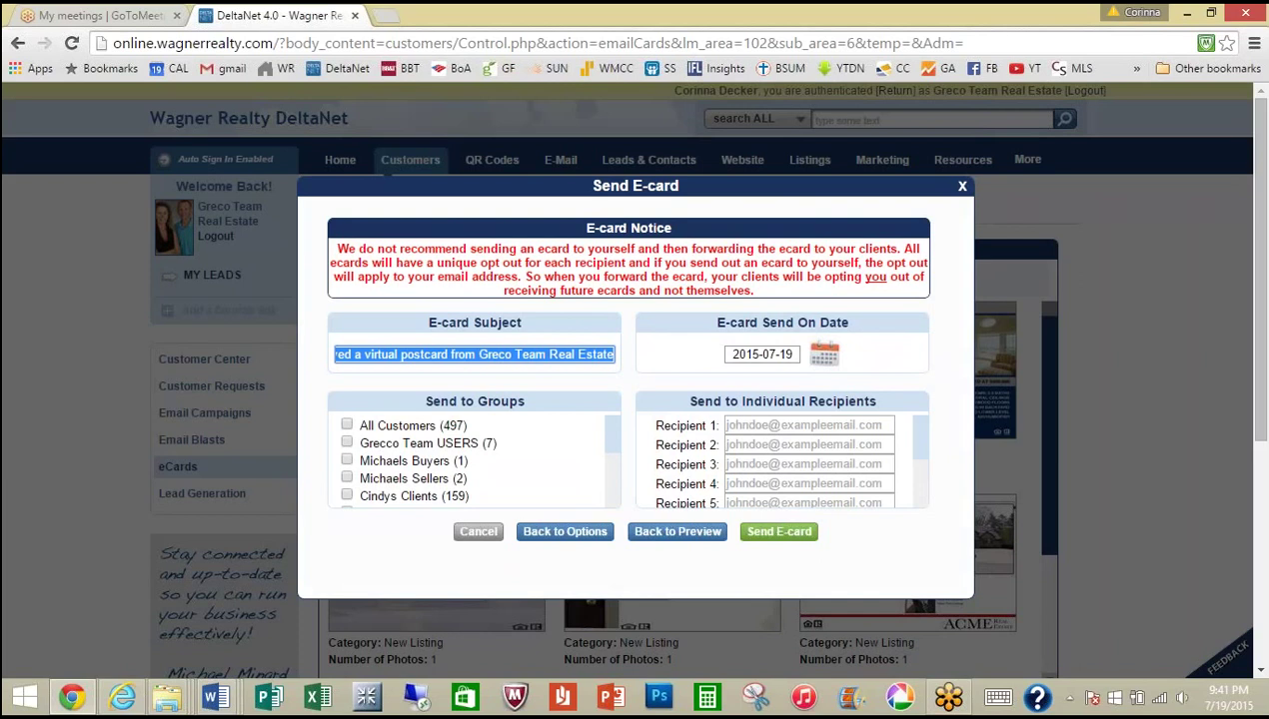
pyautogui.write('an Reant')
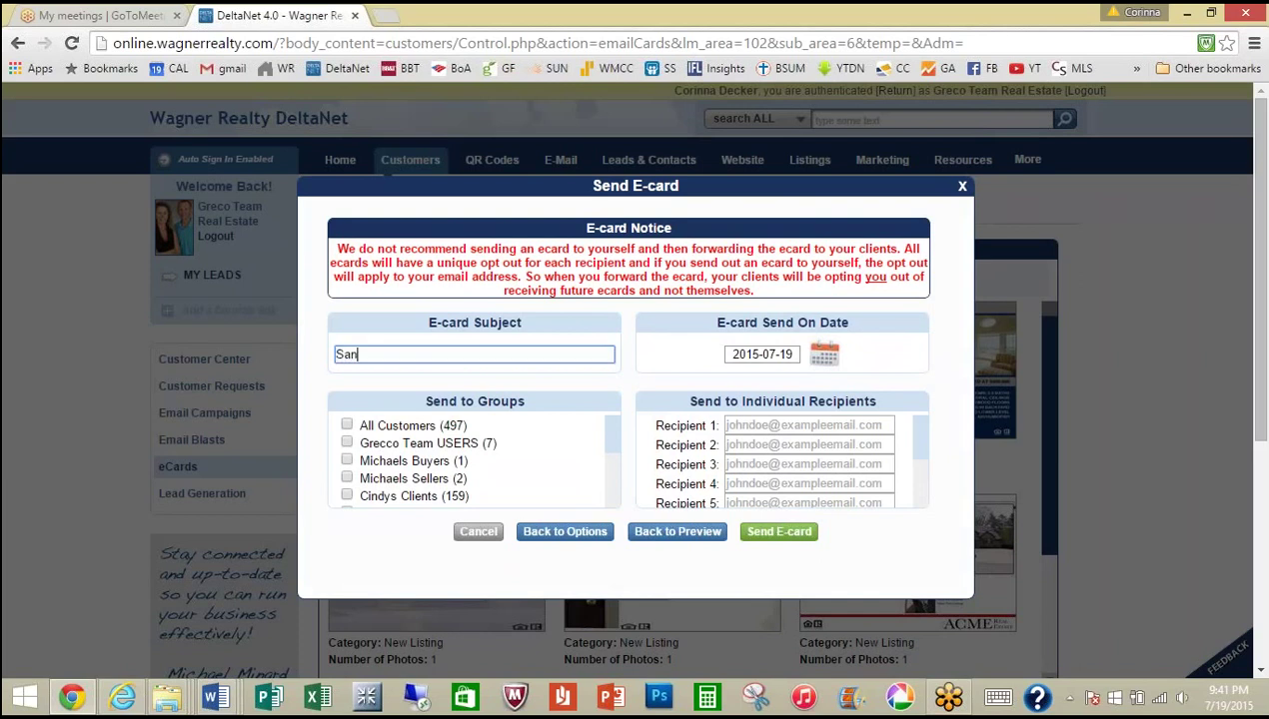
pyautogui.press('BackSpace')
pyautogui.press('BackSpace')
pyautogui.press('BackSpace')
pyautogui.write('mo shore')
pyautogui.press('BackSpace')
pyautogui.press('BackSpace')
pyautogui.press('BackSpace')
pyautogui.press('BackSpace')
pyautogui.press('BackSpace')
pyautogui.write('Shores - MUST SEE!')
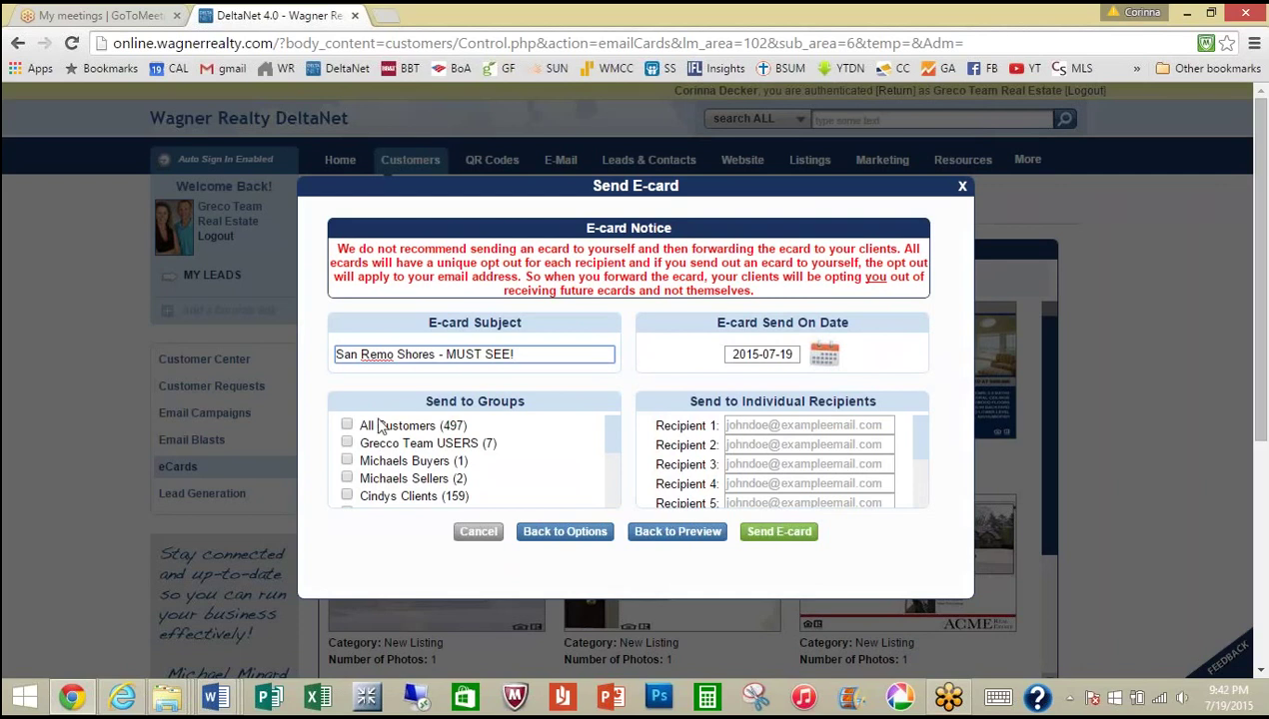
# Step: Leave All Customers unchecked, enter the recipient's e-mail as Recipient 1, and close the dialog
pyautogui.click(346, 426)
pyautogui.click(347, 426)
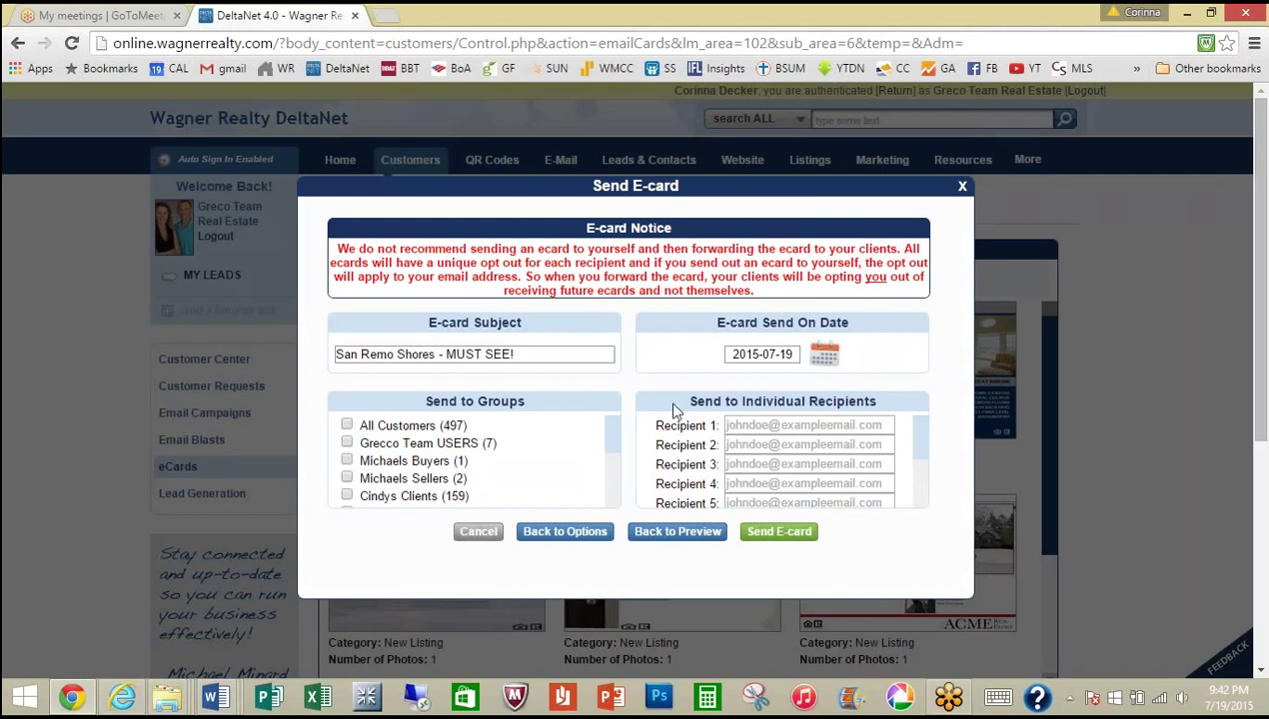
pyautogui.click(742, 426)
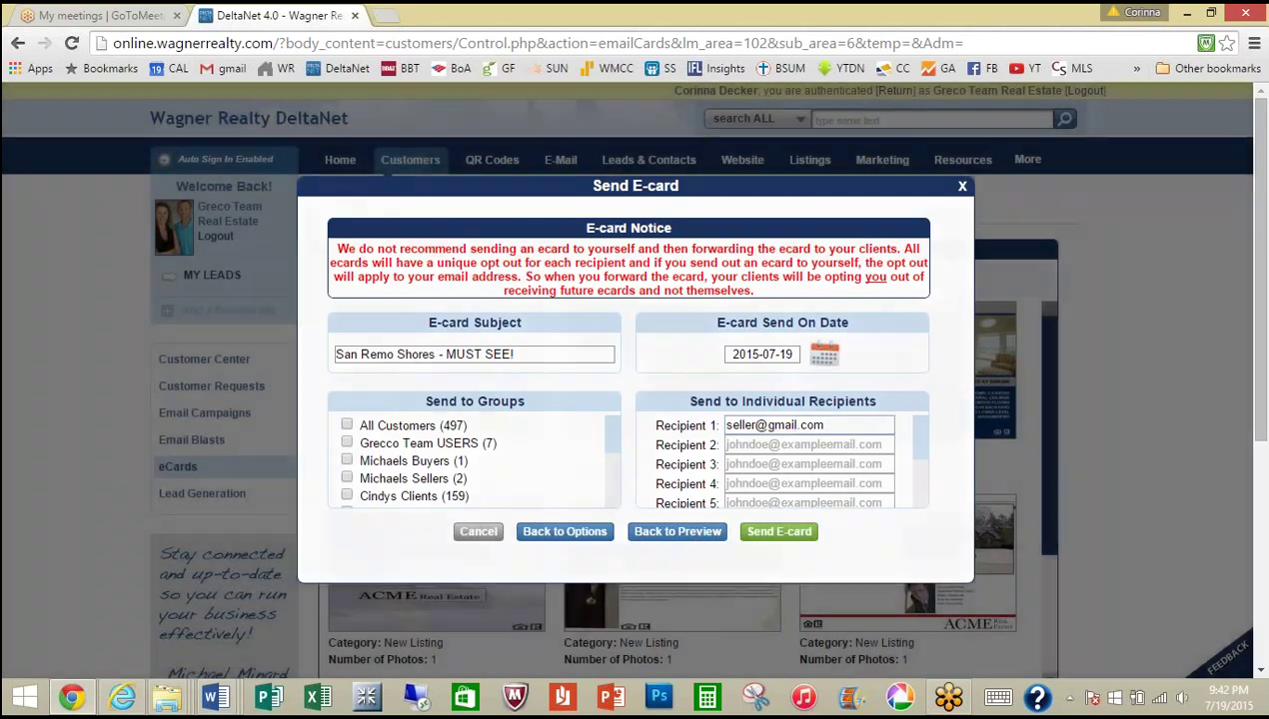
pyautogui.click(962, 186)
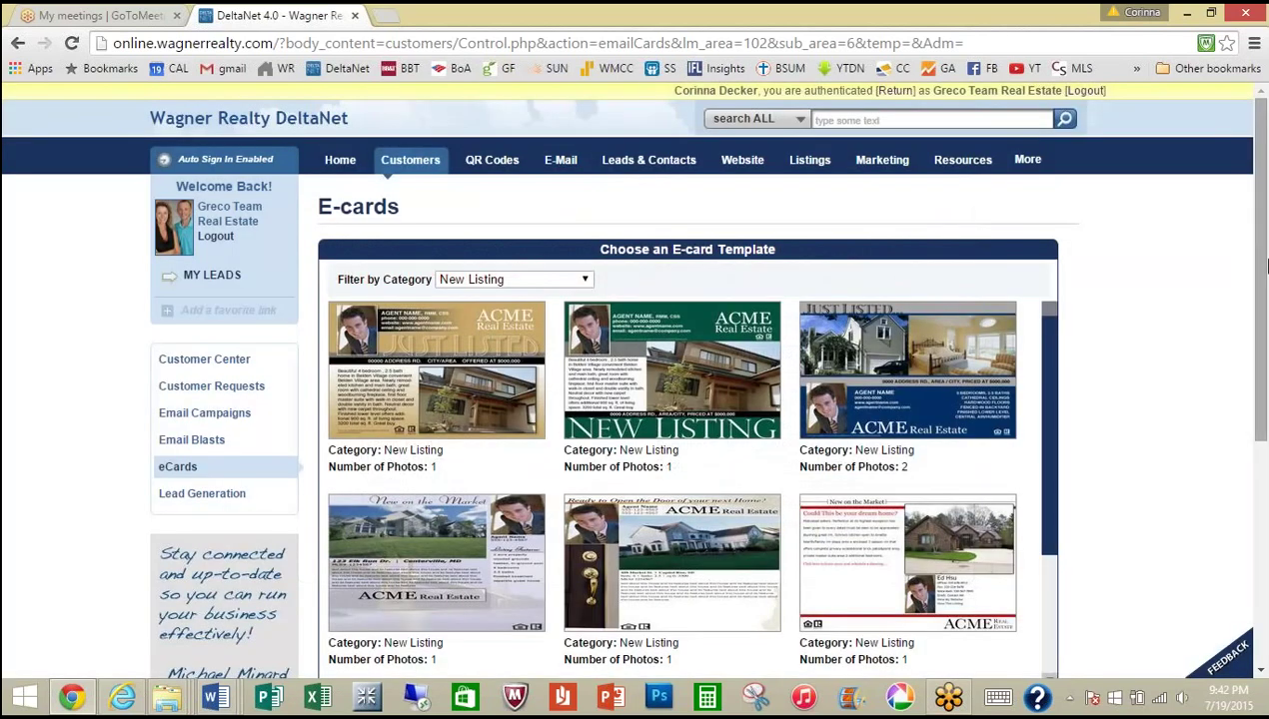
# Step: Filter to Holidays templates, preview the red Happy Holidays card, and close the preview
pyautogui.click(587, 284)
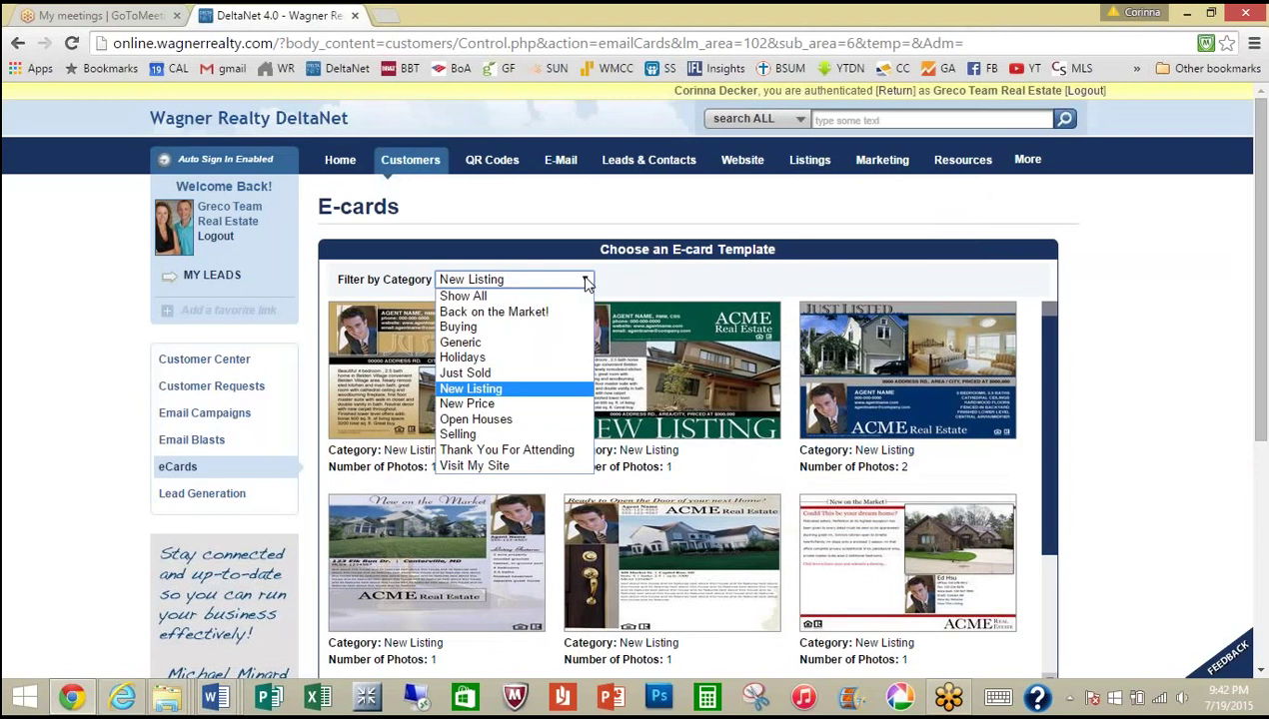
pyautogui.click(539, 360)
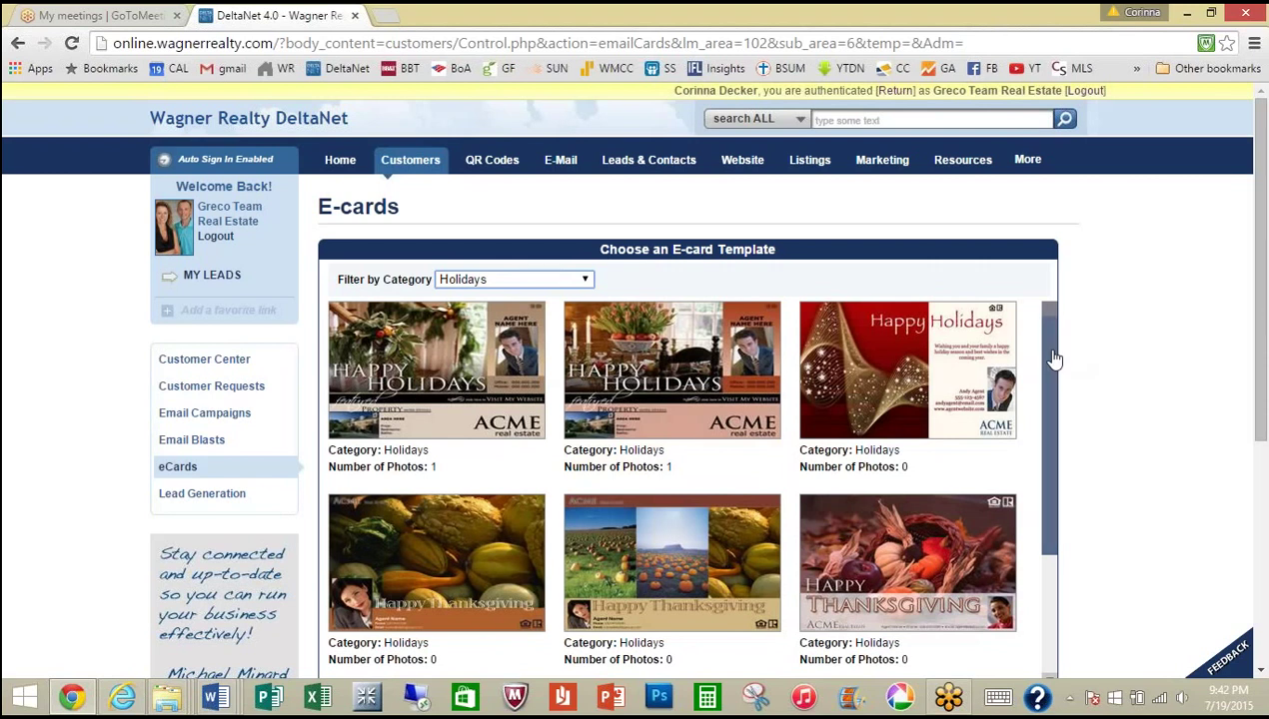
pyautogui.click(894, 400)
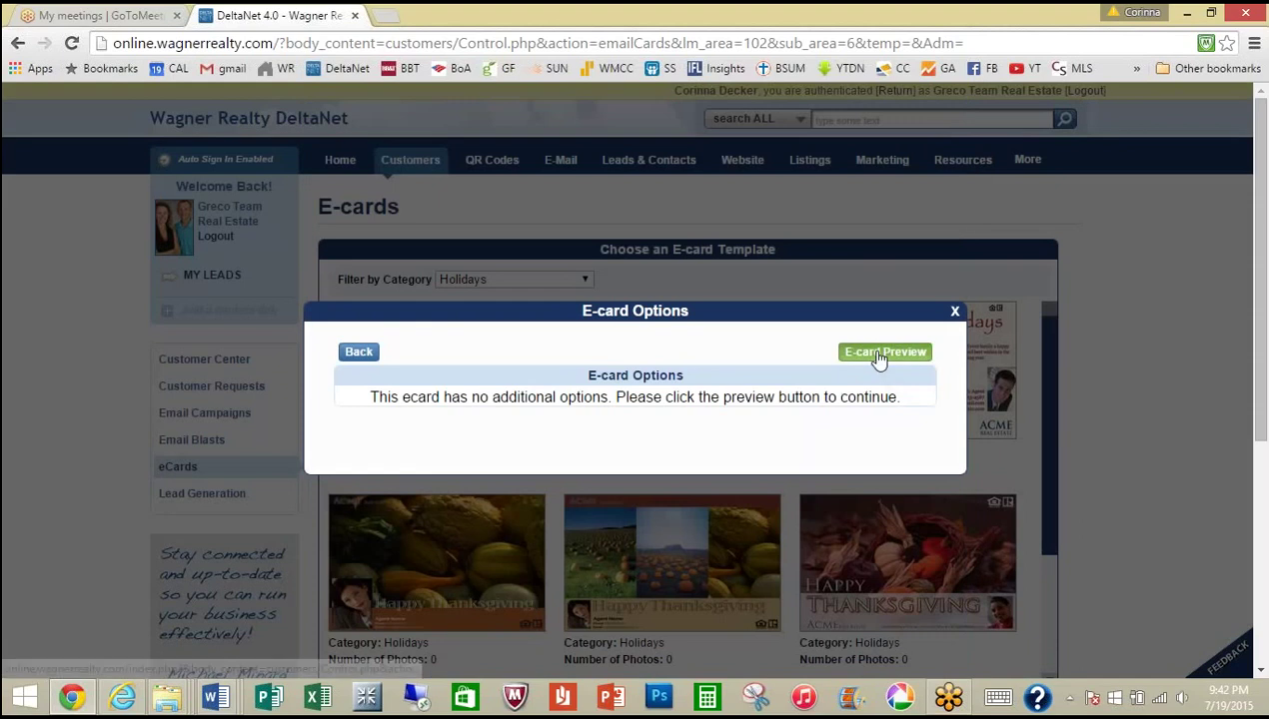
pyautogui.click(881, 355)
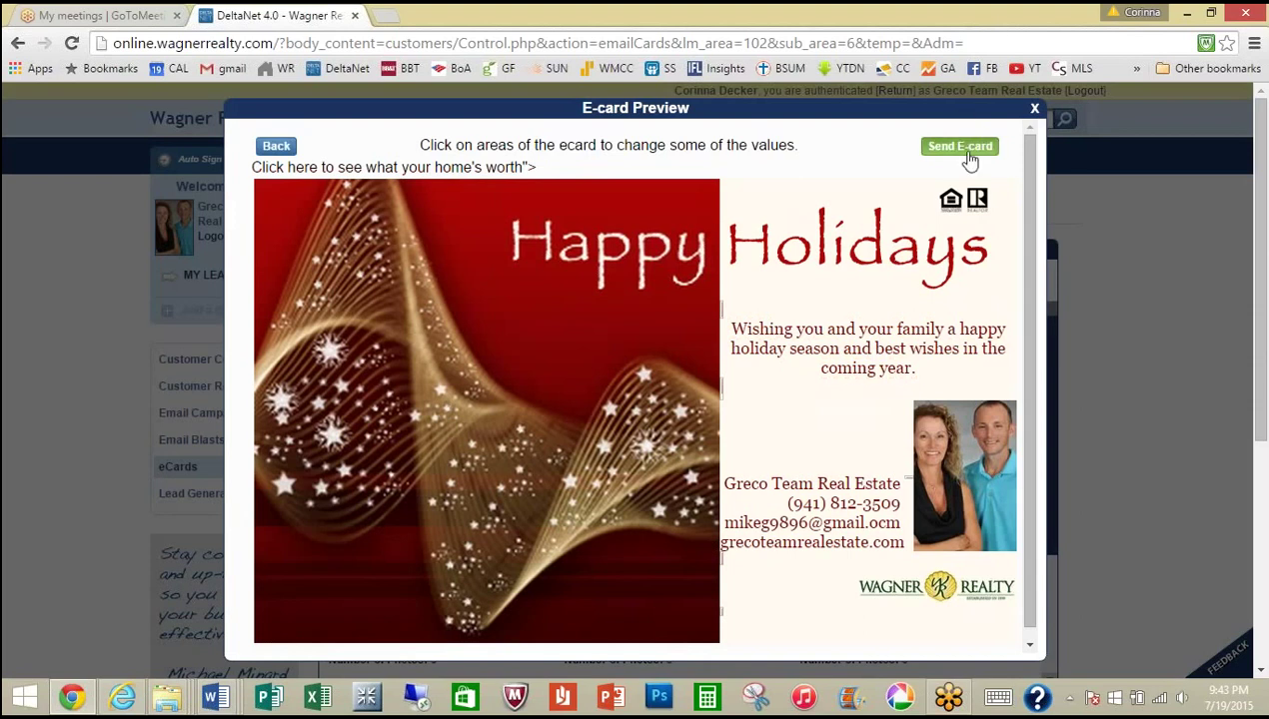
pyautogui.click(1035, 111)
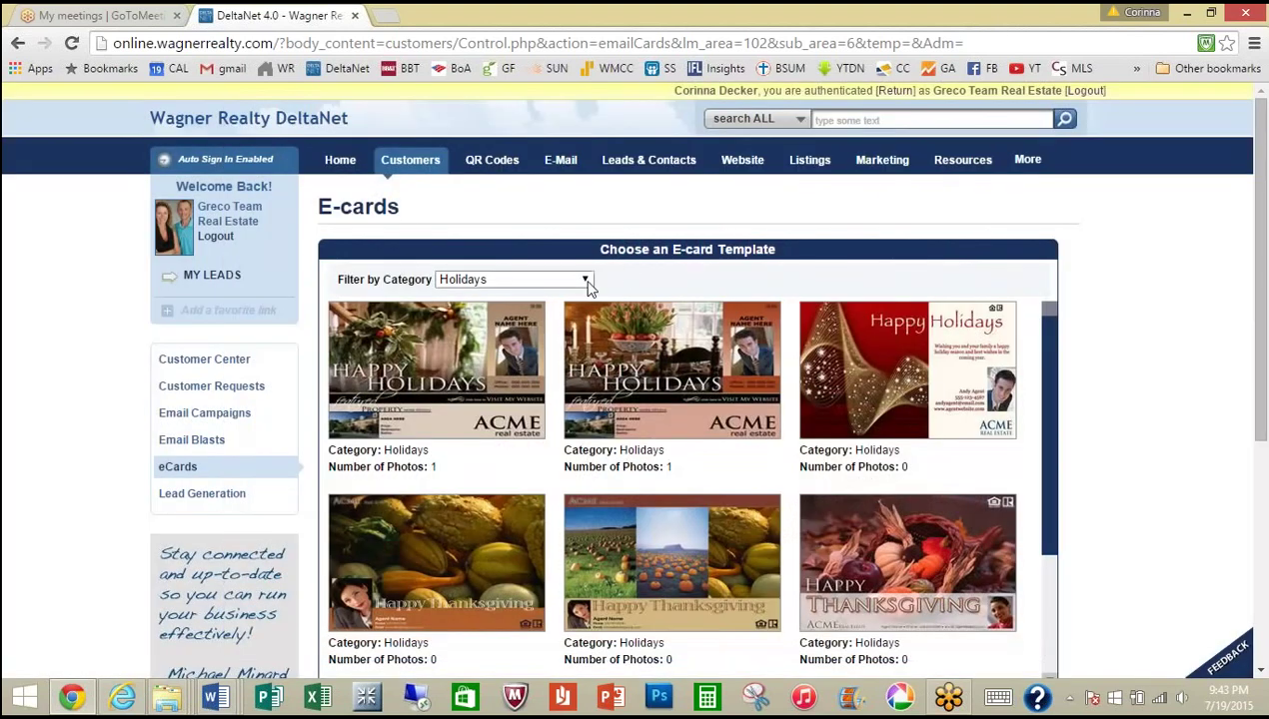
# Step: Filter to Generic templates, preview the Gorgeous Views card, and close the preview
pyautogui.click(585, 283)
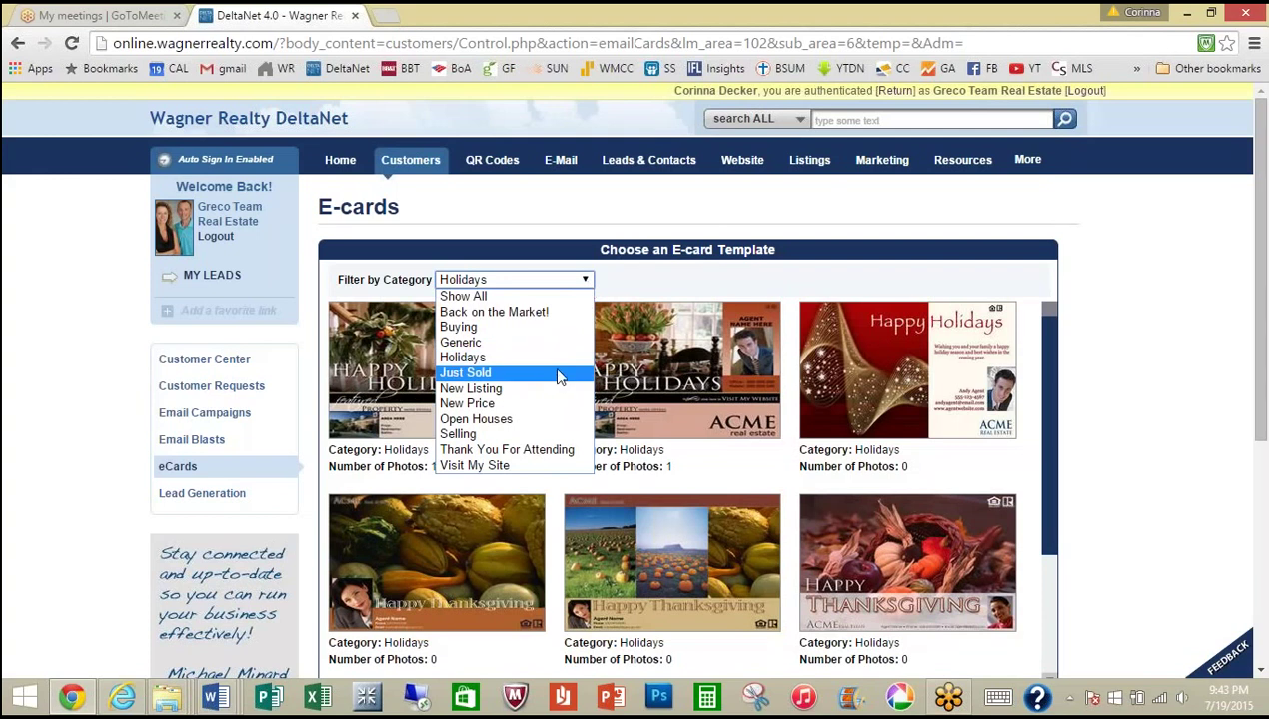
pyautogui.click(556, 342)
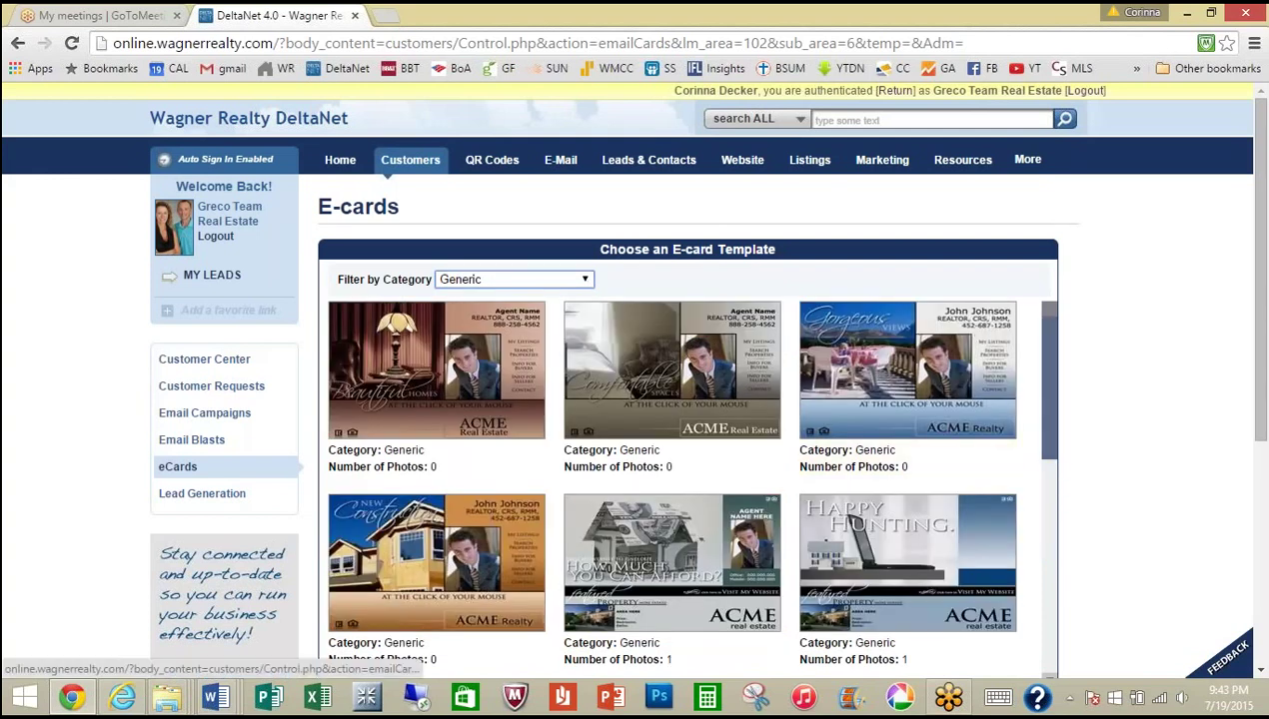
pyautogui.moveTo(1048, 344); pyautogui.dragTo(1062, 415)
pyautogui.click(1055, 340)
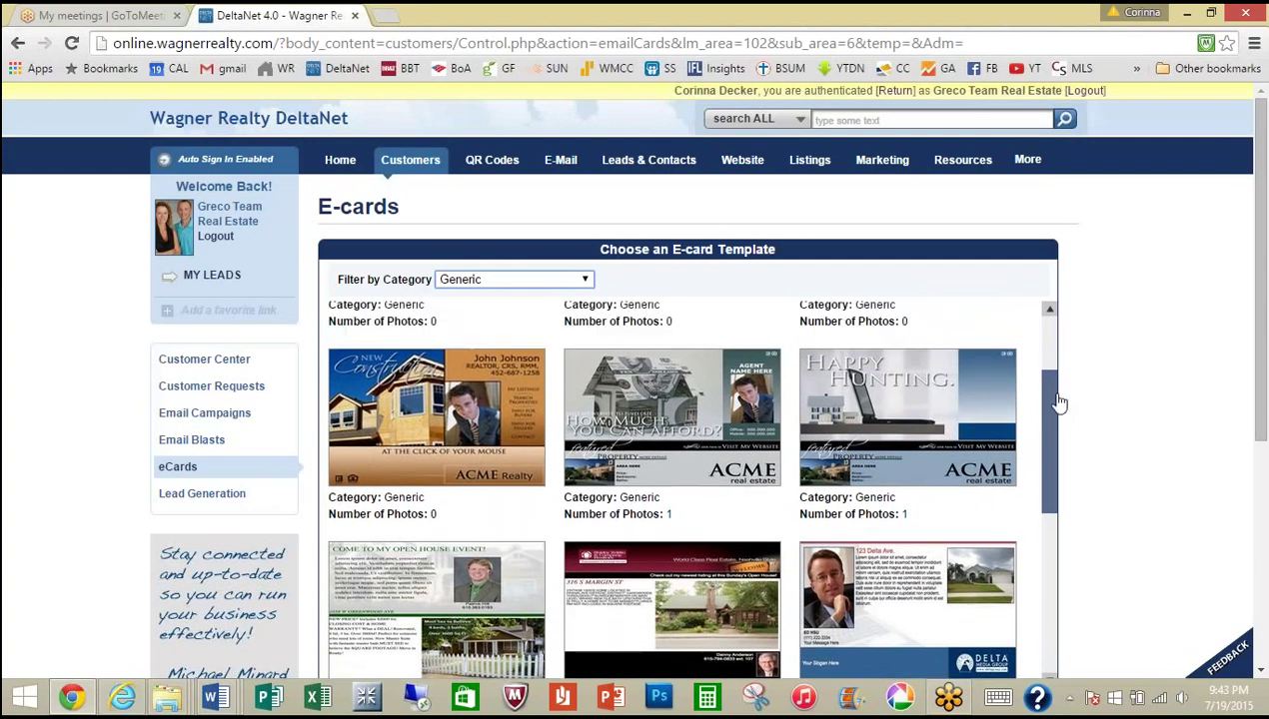
pyautogui.click(895, 338)
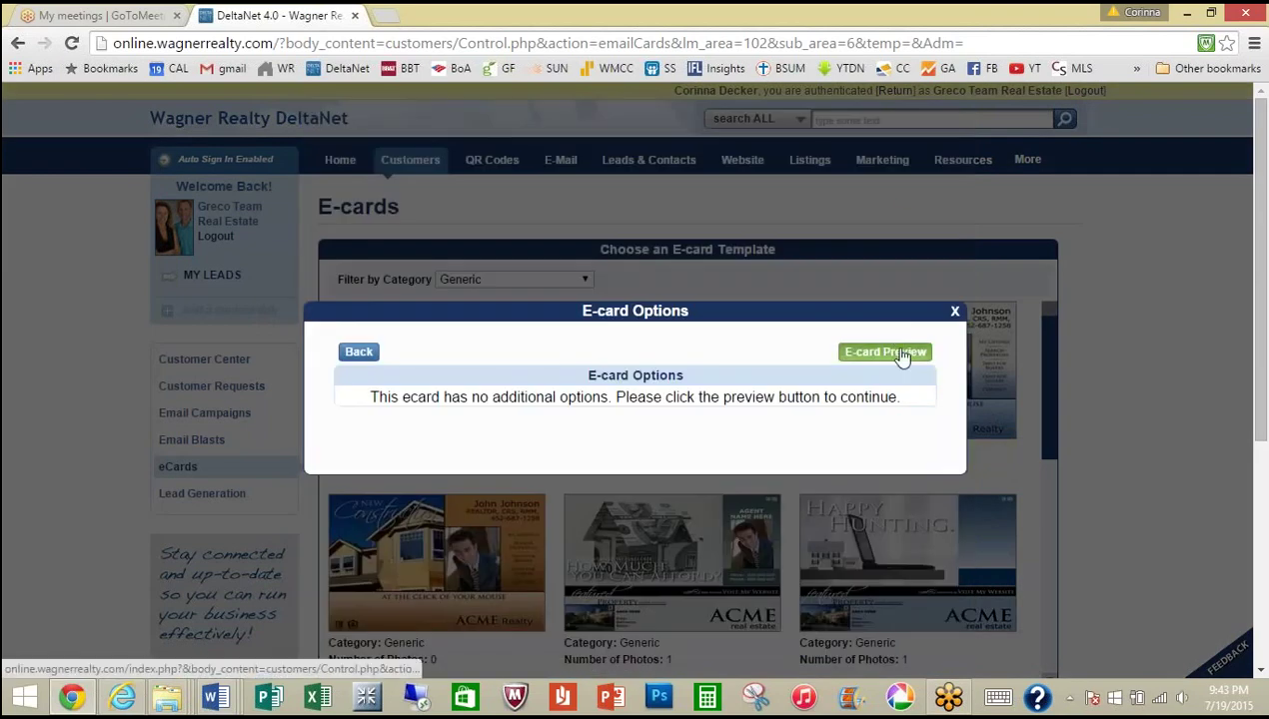
pyautogui.click(905, 353)
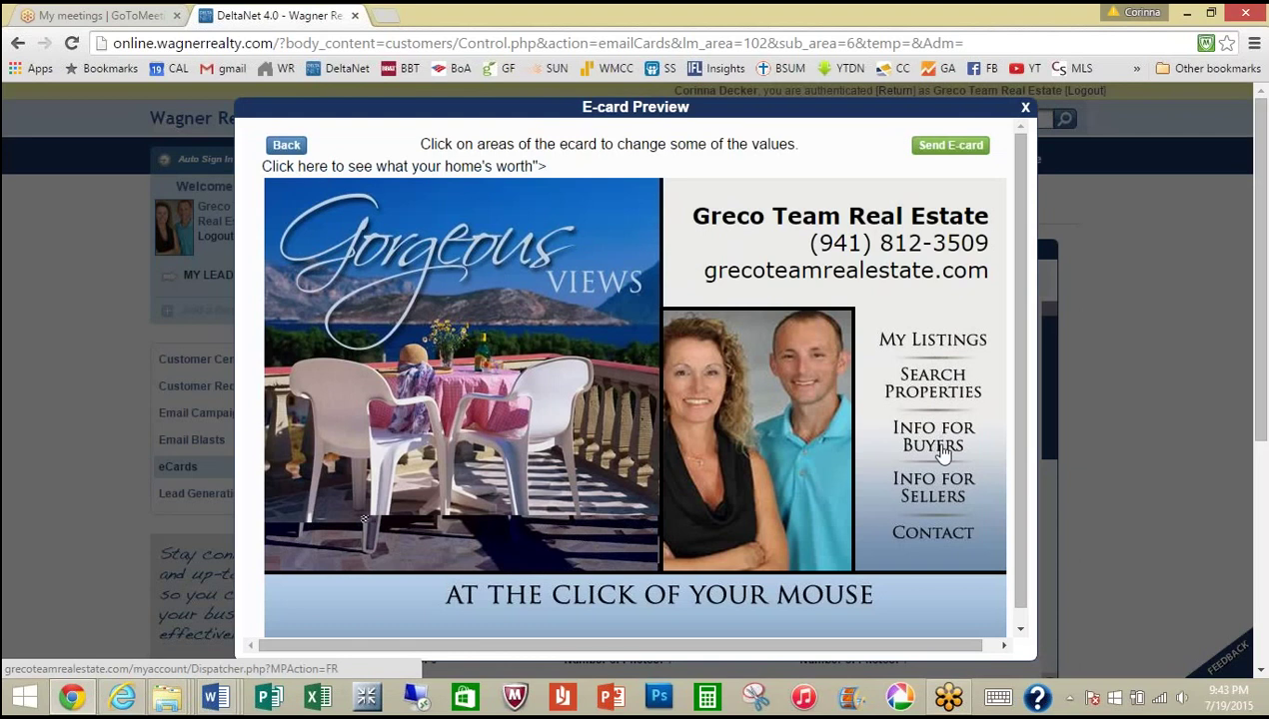
pyautogui.moveTo(1013, 505); pyautogui.dragTo(1023, 497)
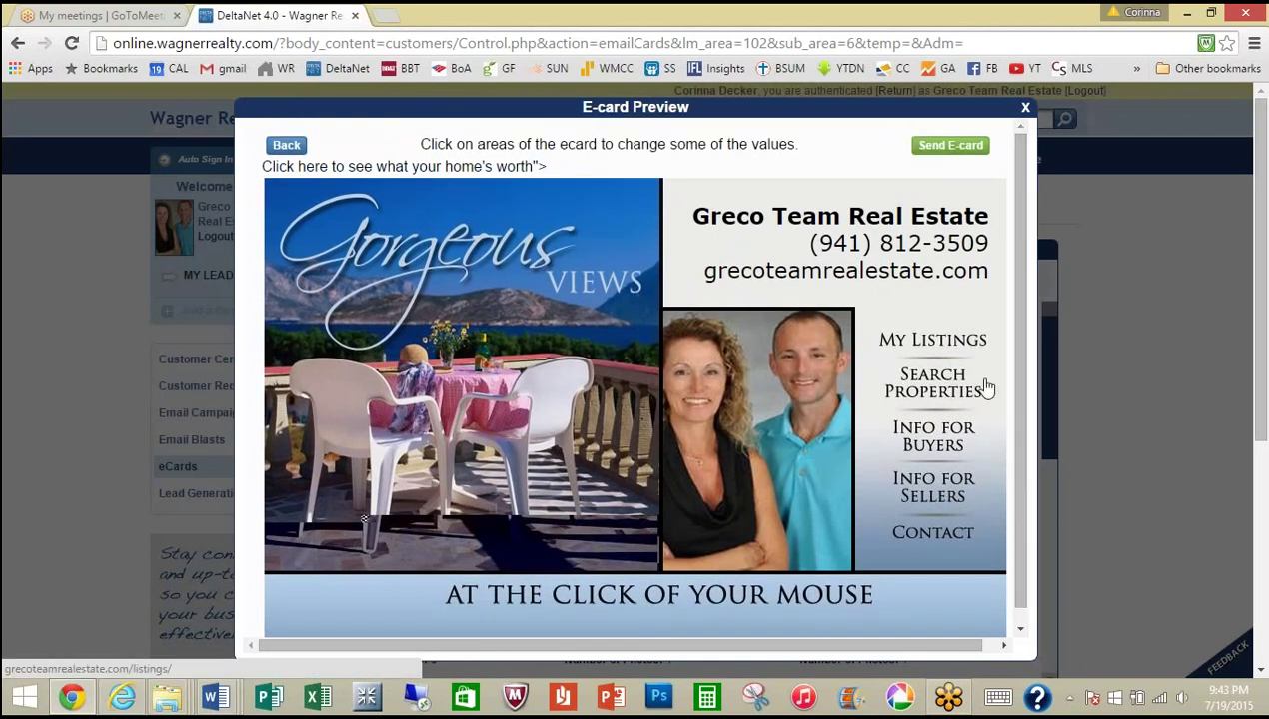
pyautogui.click(1025, 109)
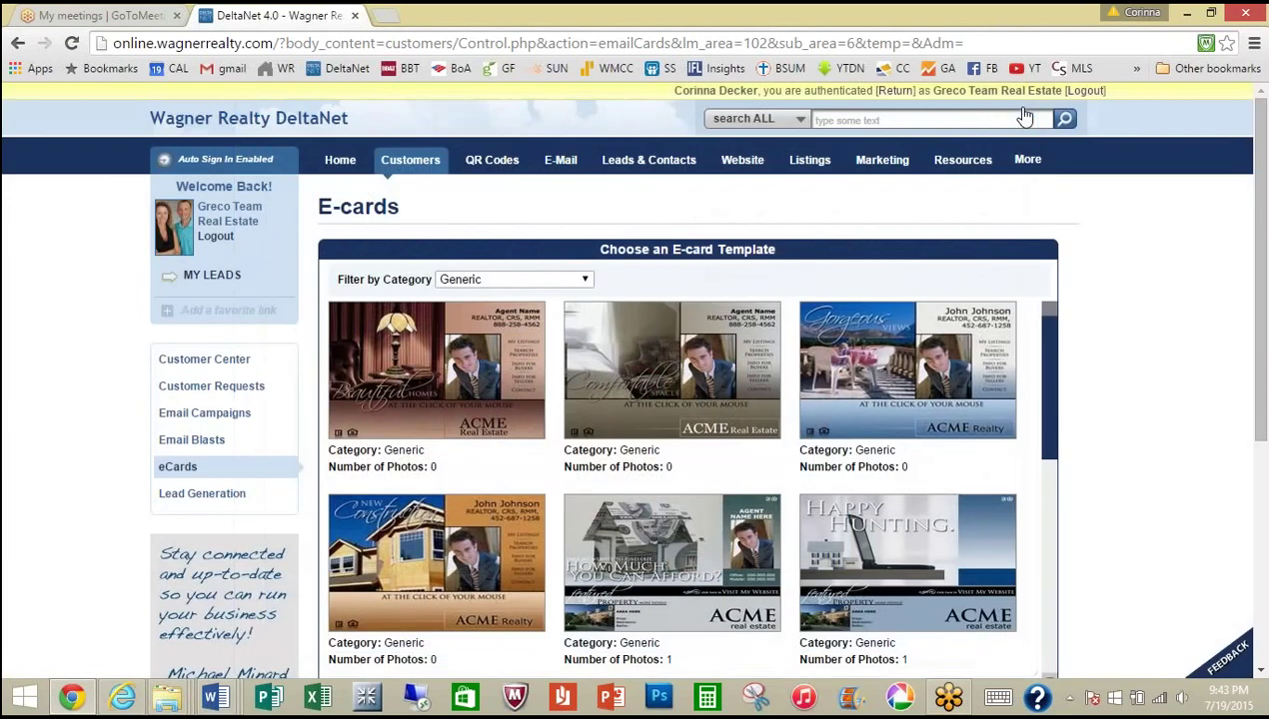
pyautogui.moveTo(1053, 344); pyautogui.dragTo(1054, 574)
pyautogui.click(646, 570)
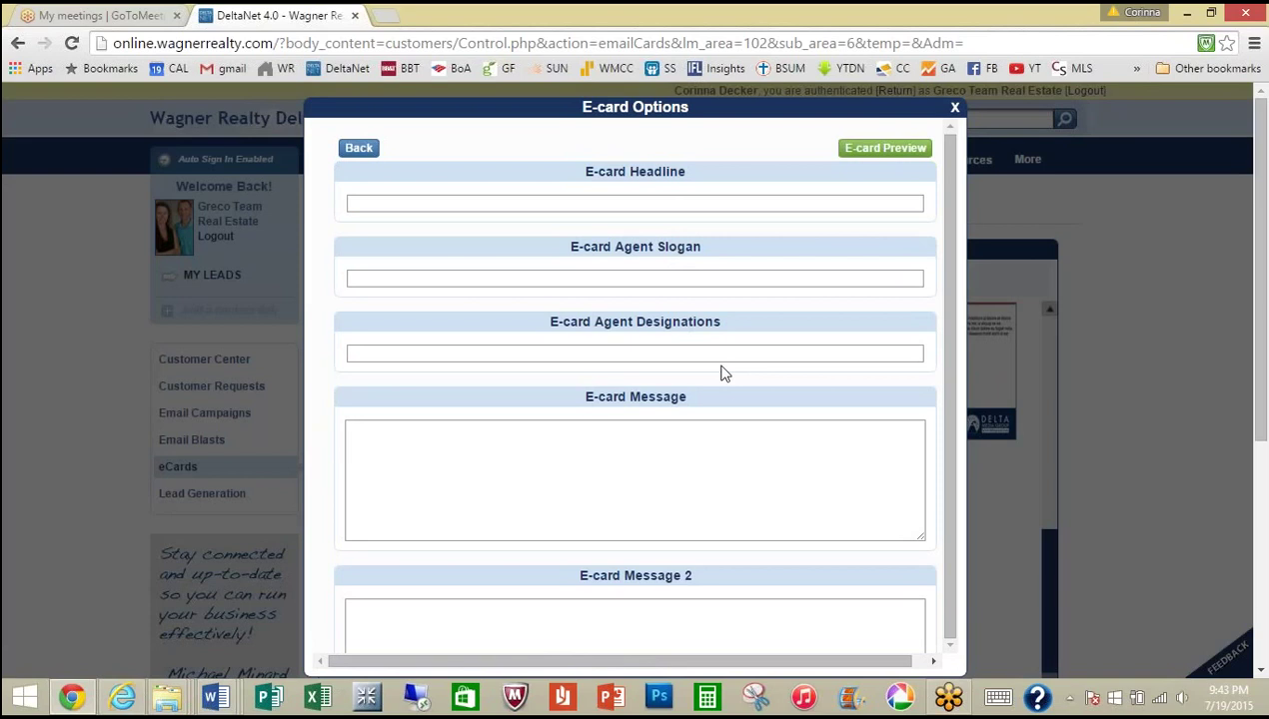
pyautogui.click(879, 150)
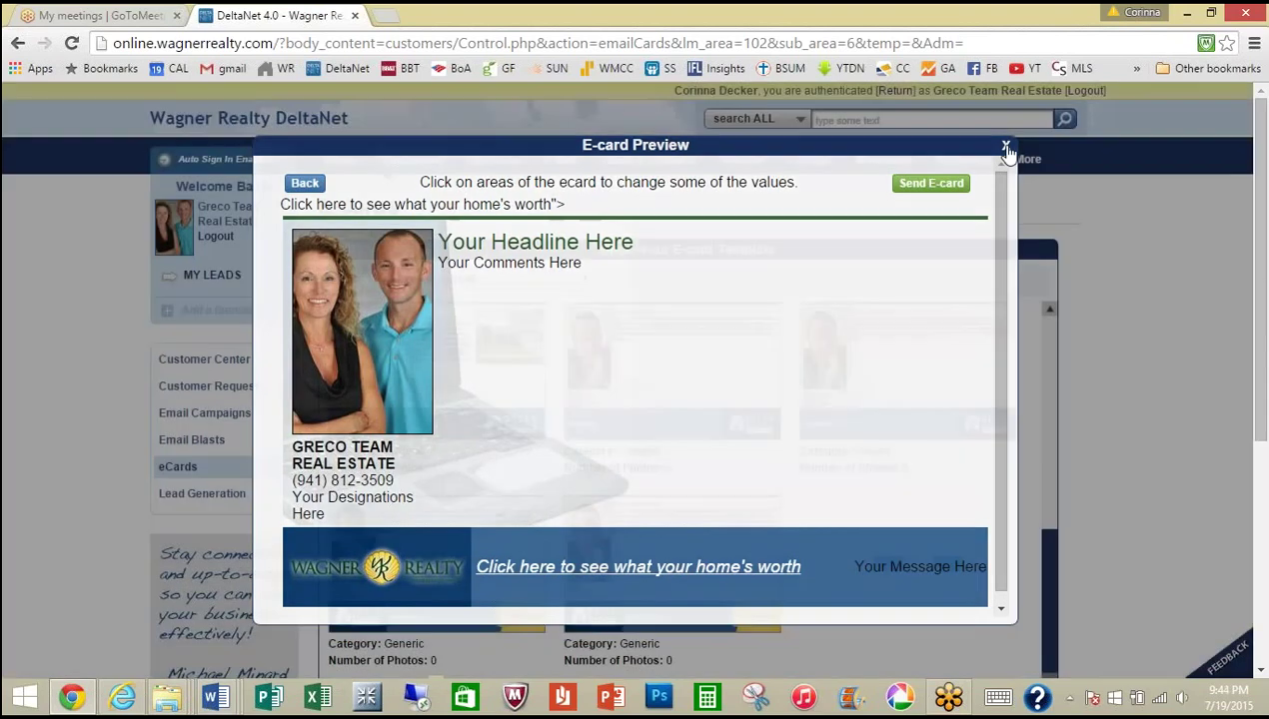
pyautogui.click(1006, 148)
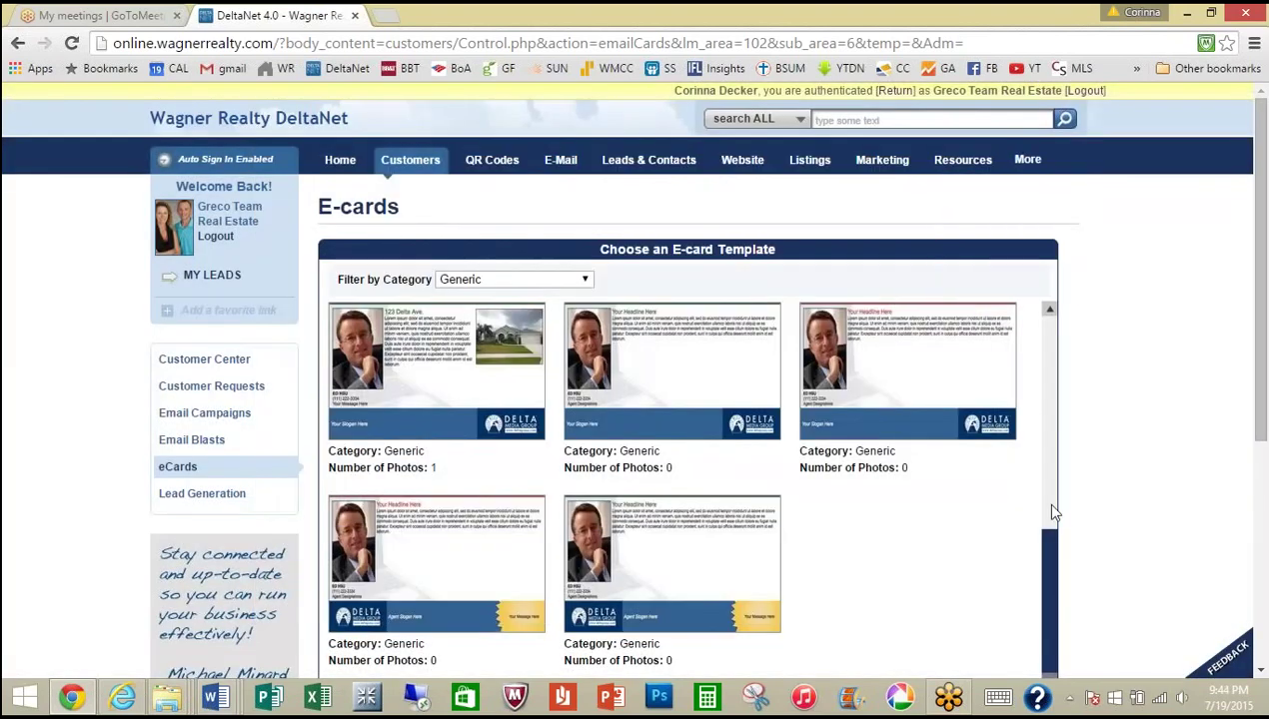
pyautogui.moveTo(1056, 557); pyautogui.dragTo(1067, 315)
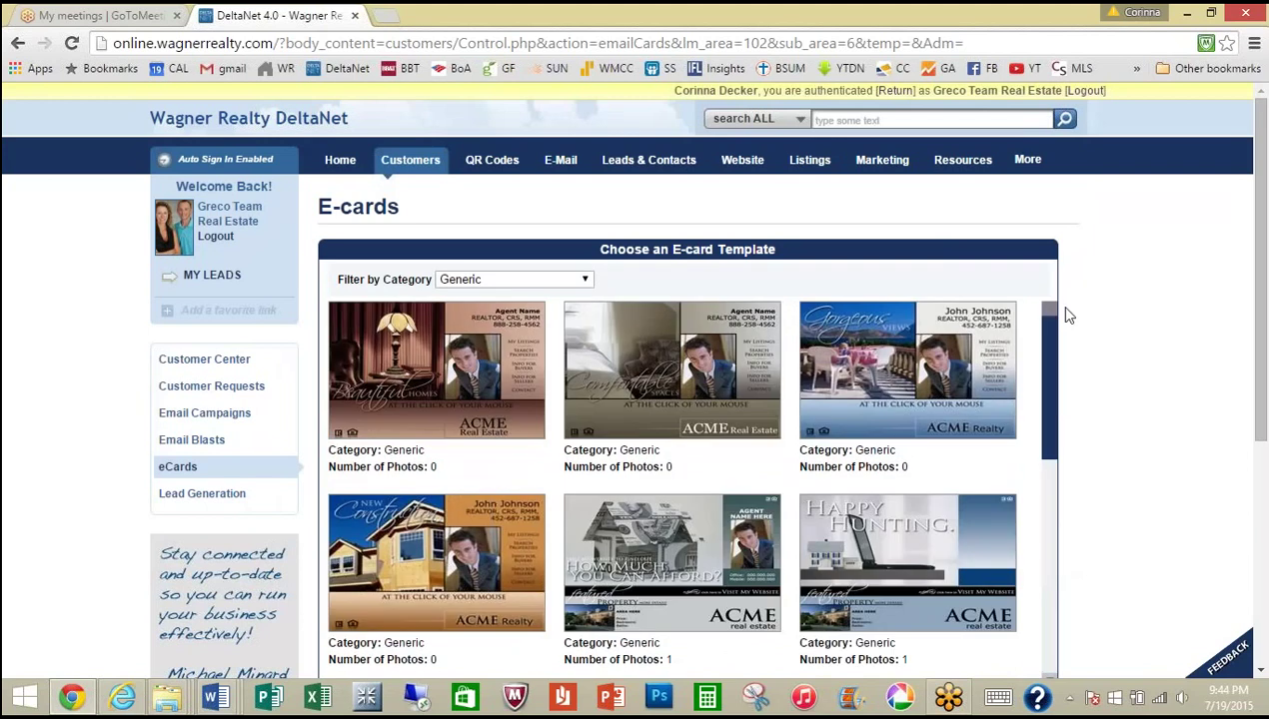